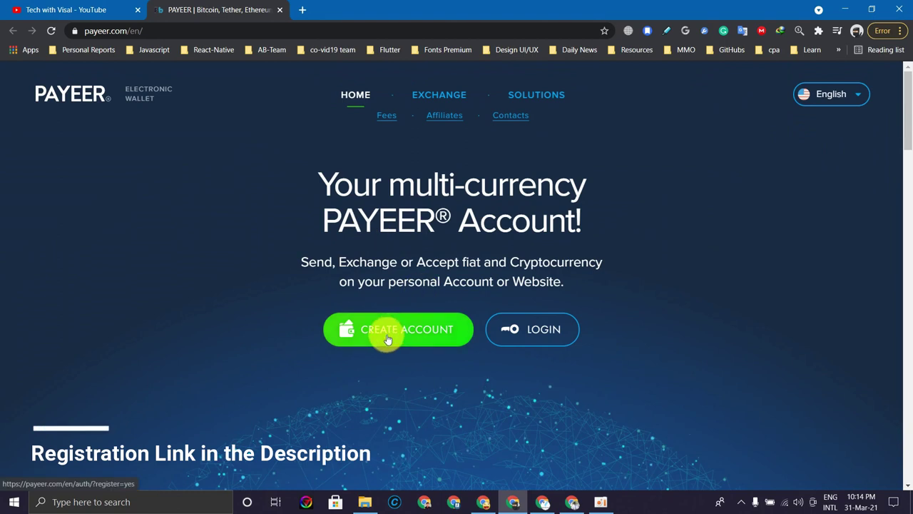
- Open the Create Account registration form from the Payeer home page
{"action": "left_click", "coordinate": [390, 336]}
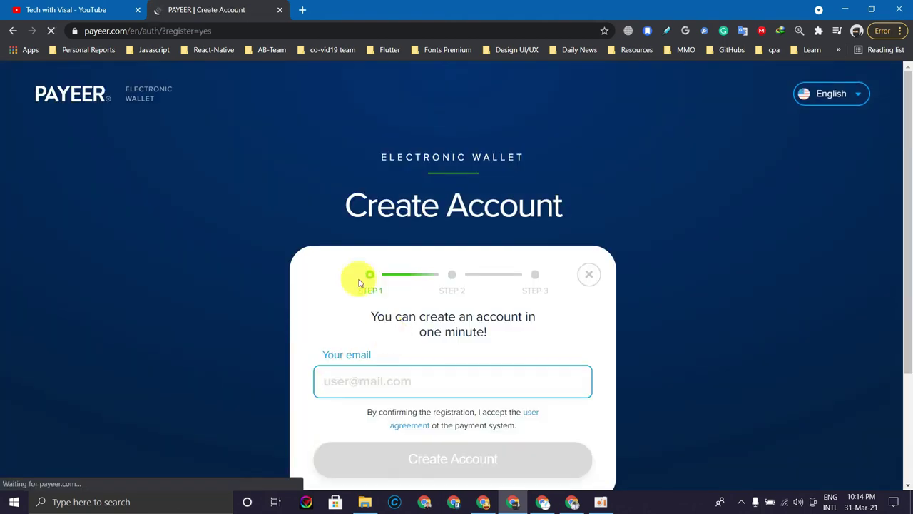
- Submit the pasted email to Payeer, then open Gmail in a new tab to find the code
{"action": "scroll", "coordinate": [358, 279], "scroll_direction": "down", "scroll_amount": 2}
{"action": "scroll", "coordinate": [672, 284], "scroll_direction": "up", "scroll_amount": 1}
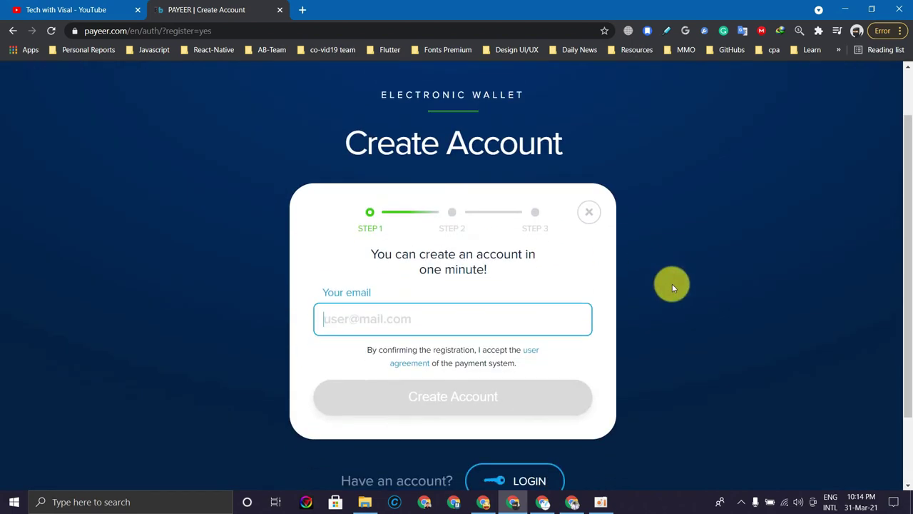
{"action": "scroll", "coordinate": [673, 283], "scroll_direction": "down", "scroll_amount": 1}
{"action": "key", "text": "ctrl+v"}
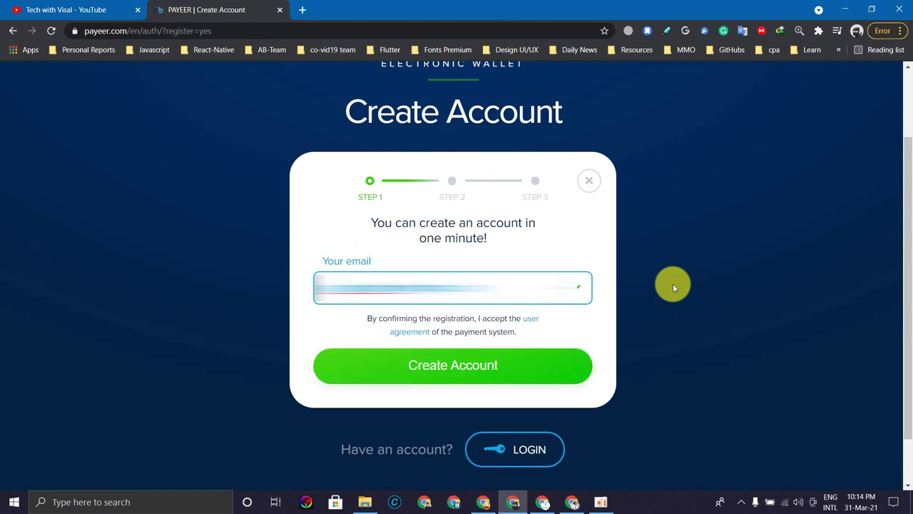
{"action": "left_click", "coordinate": [456, 367]}
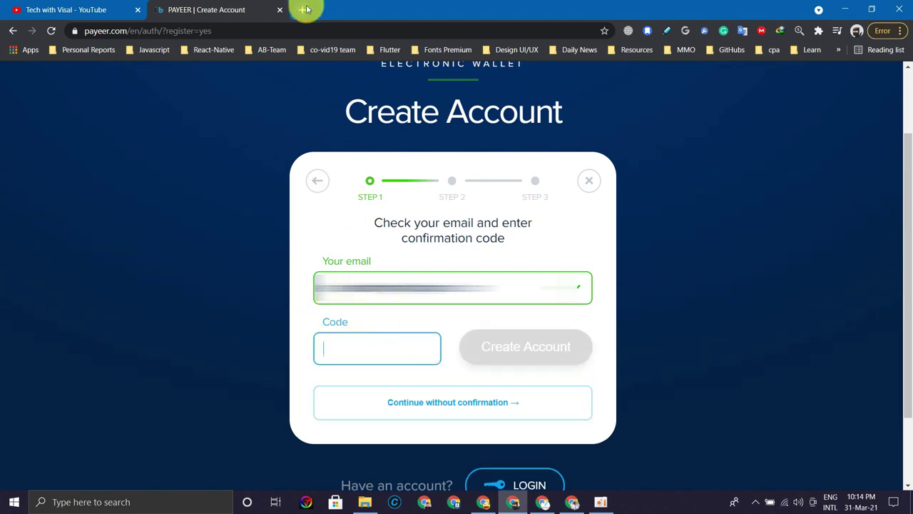
{"action": "left_click", "coordinate": [305, 10]}
{"action": "left_click", "coordinate": [801, 80]}
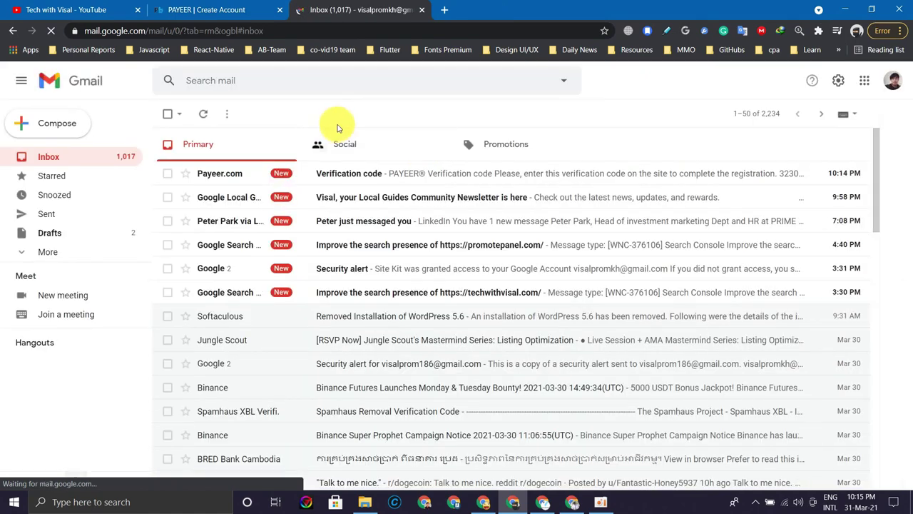
- Copy the code from Payeer's verification email and return to the Payeer Code field
{"action": "left_click", "coordinate": [325, 179]}
{"action": "scroll", "coordinate": [414, 264], "scroll_direction": "down", "scroll_amount": 2}
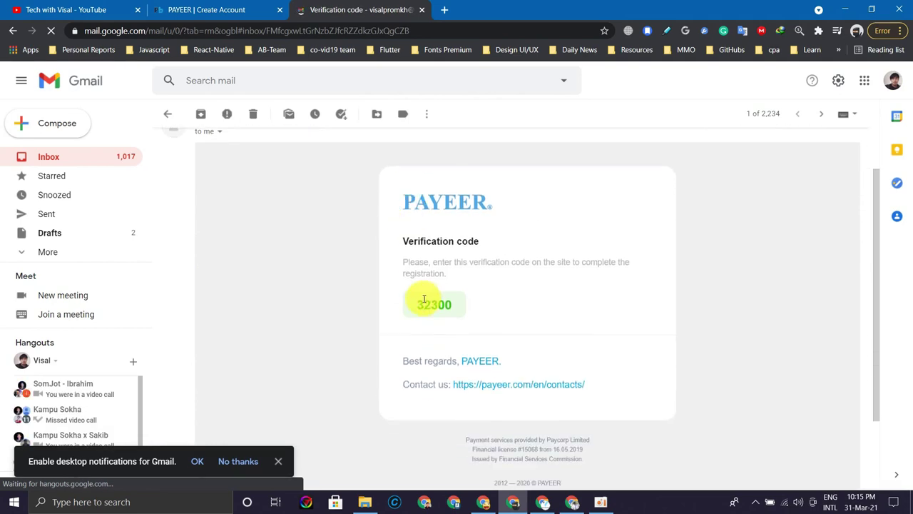
{"action": "double_click", "coordinate": [432, 303]}
{"action": "right_click", "coordinate": [432, 303]}
{"action": "left_click", "coordinate": [435, 369]}
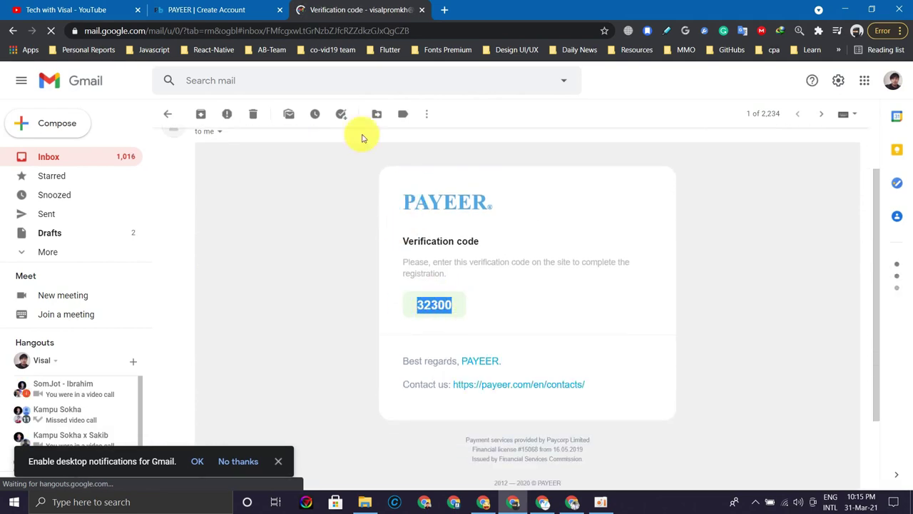
{"action": "left_click", "coordinate": [230, 9]}
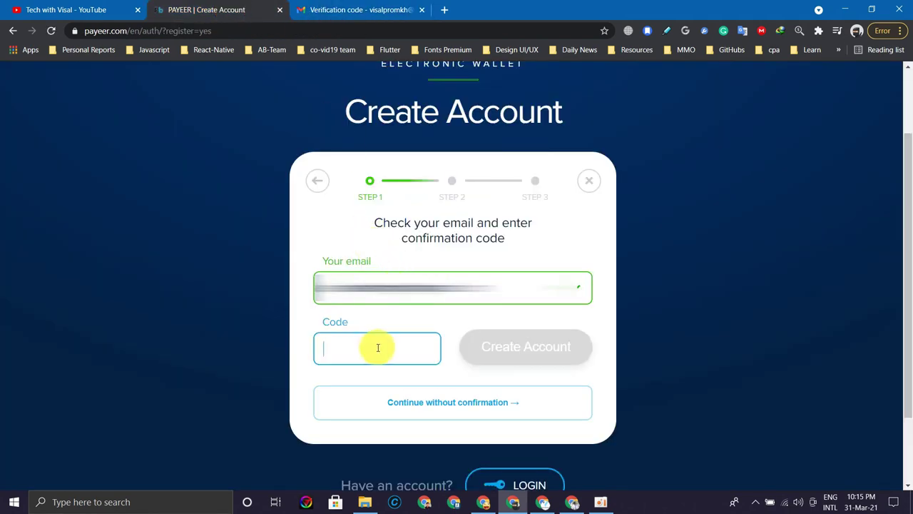
{"action": "right_click", "coordinate": [378, 347]}
- Paste the code to confirm the account, then copy the generated password
{"action": "left_click", "coordinate": [407, 236]}
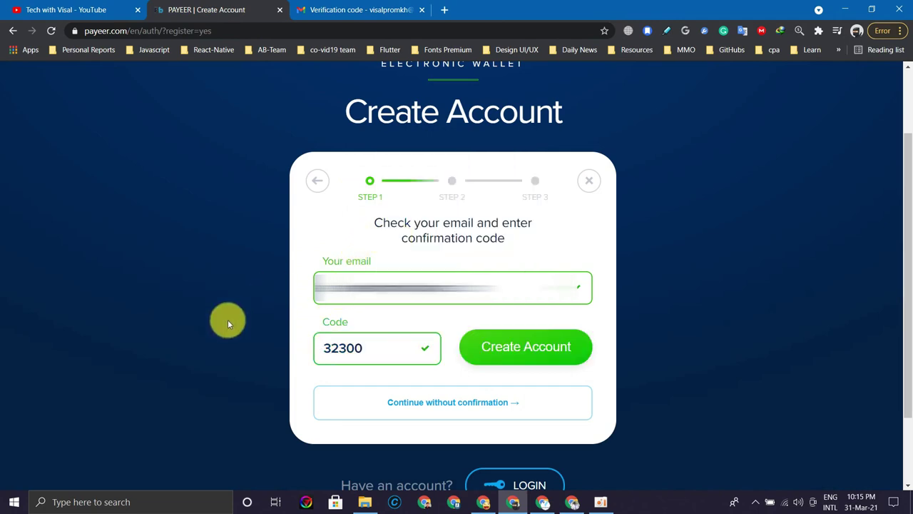
{"action": "left_click", "coordinate": [542, 358]}
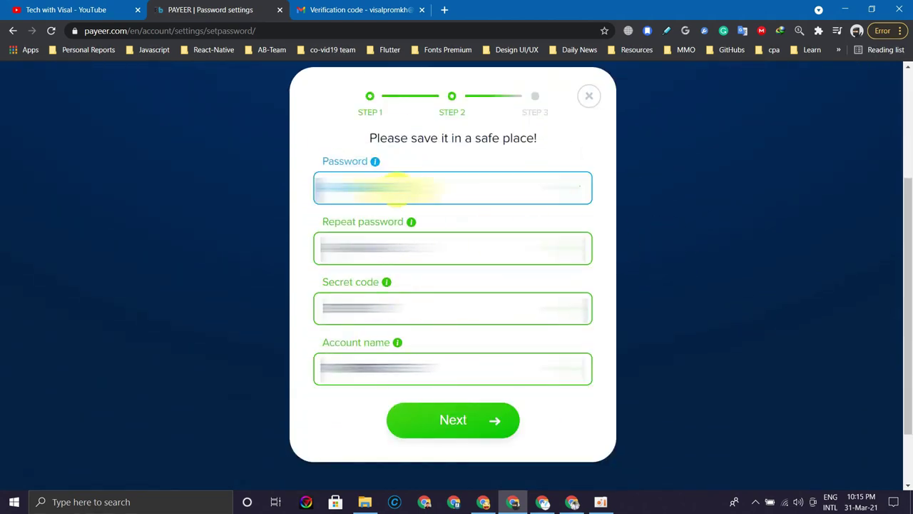
{"action": "right_click", "coordinate": [355, 205]}
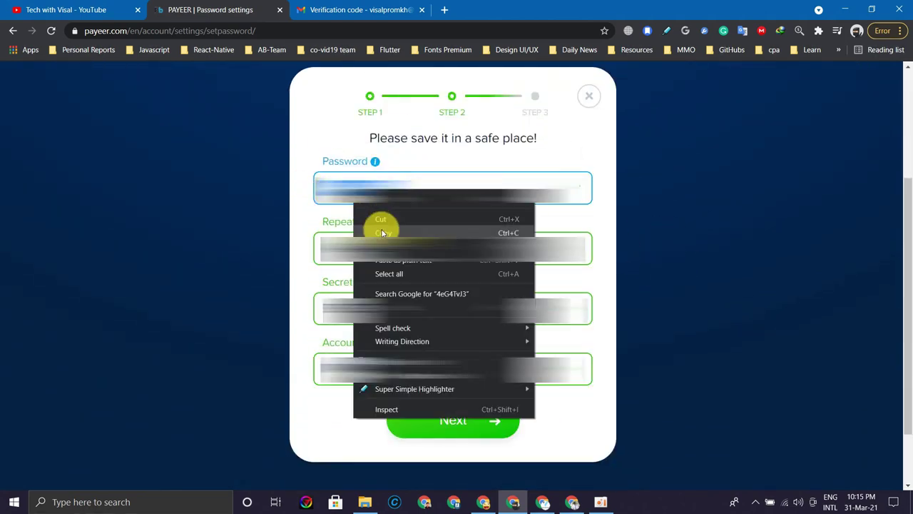
{"action": "left_click", "coordinate": [383, 233]}
{"action": "left_click", "coordinate": [674, 227]}
{"action": "key", "text": "super"}
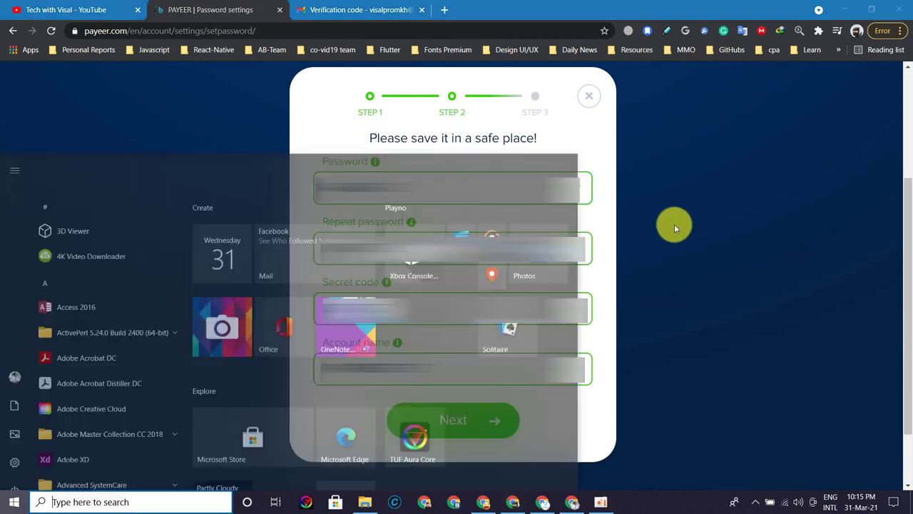
- Open Notepad beside the form and note the password and a secret code line
{"action": "type", "text": "note"}
{"action": "key", "text": "Return"}
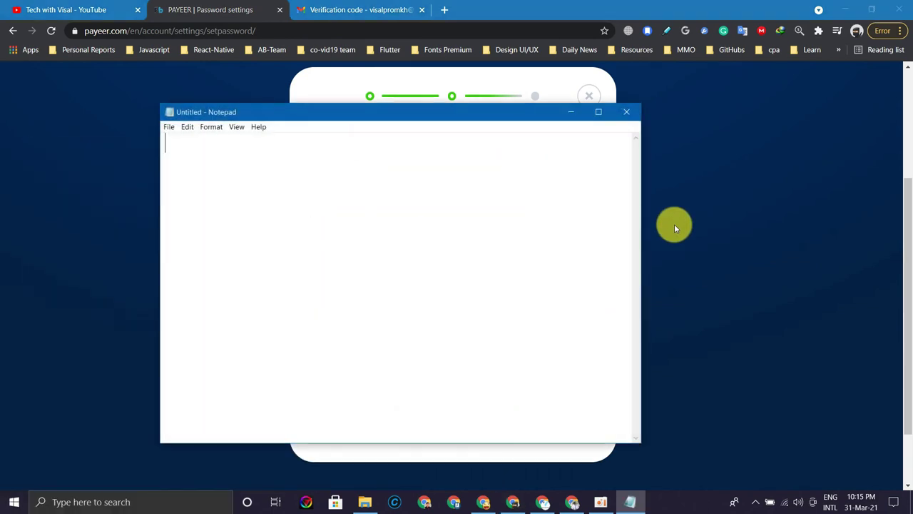
{"action": "left_click_drag", "start_coordinate": [464, 114], "coordinate": [733, 122]}
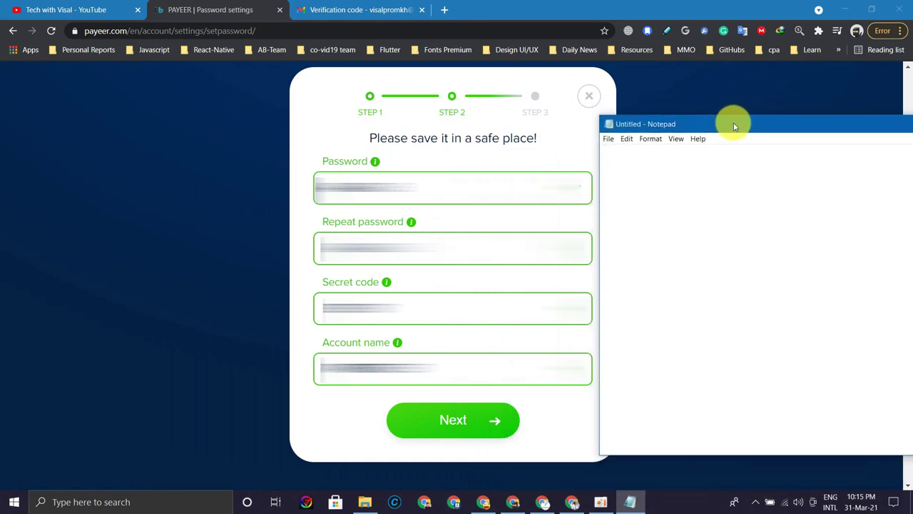
{"action": "type", "text": "Password"}
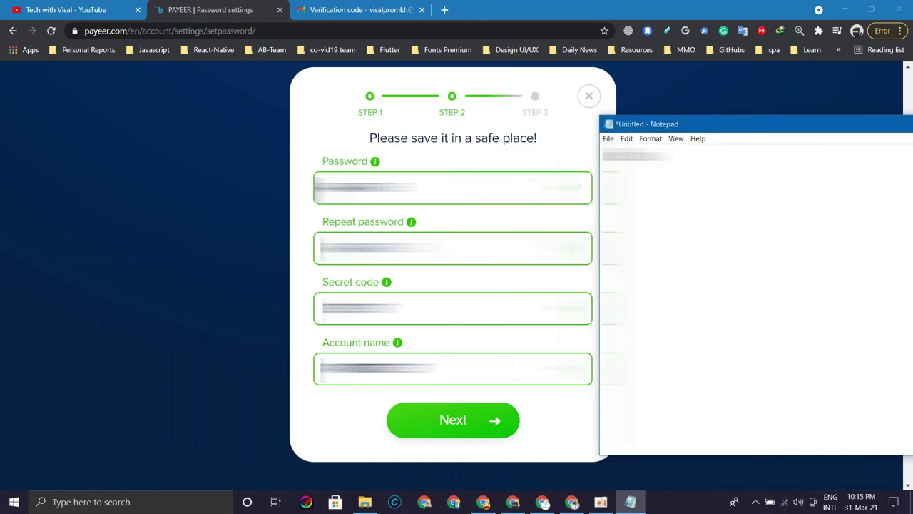
{"action": "key", "text": "ctrl+v"}
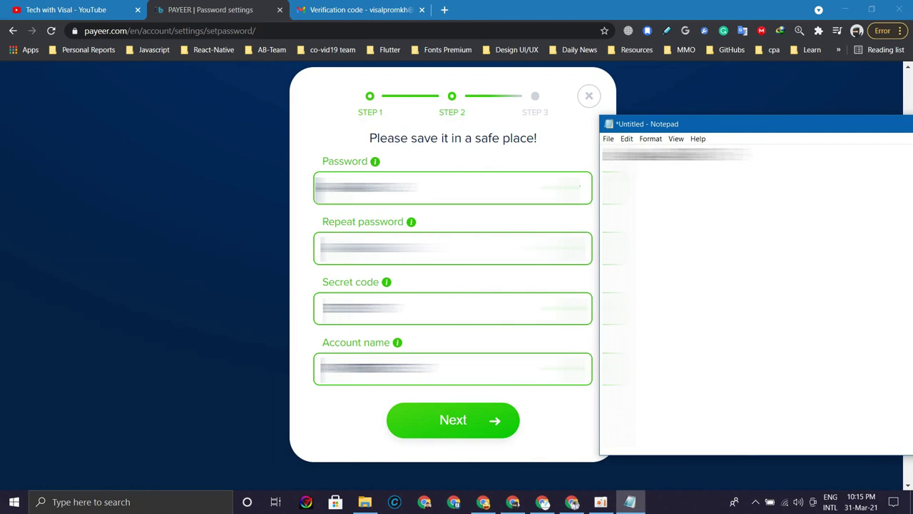
{"action": "key", "text": "Return"}
{"action": "type", "text": "Secret code: 123456"}
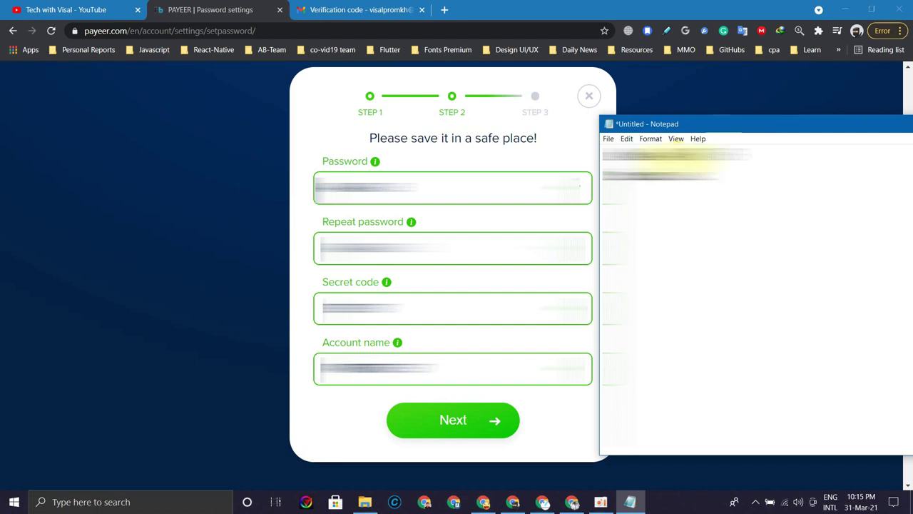
- Copy the secret code from the Payeer form for the note
{"action": "left_click", "coordinate": [323, 311]}
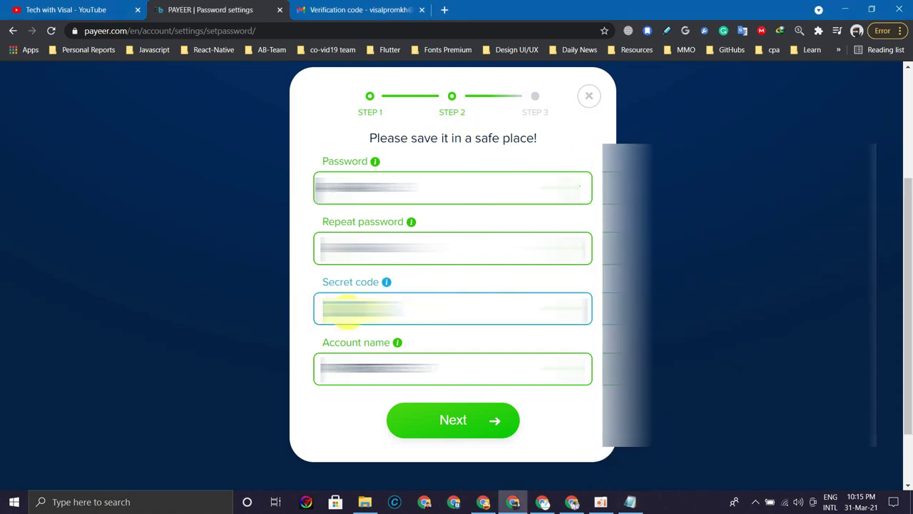
{"action": "right_click", "coordinate": [347, 316]}
{"action": "left_click", "coordinate": [382, 135]}
{"action": "left_click", "coordinate": [691, 254]}
{"action": "key", "text": "alt+Tab"}
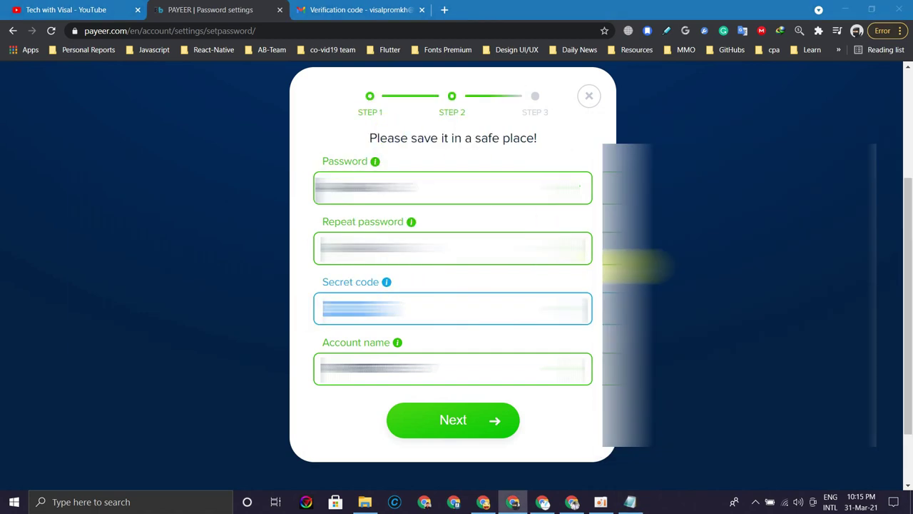
- Record the account name in the note and submit the step 2 form
{"action": "left_click", "coordinate": [356, 372]}
{"action": "right_click", "coordinate": [358, 369]}
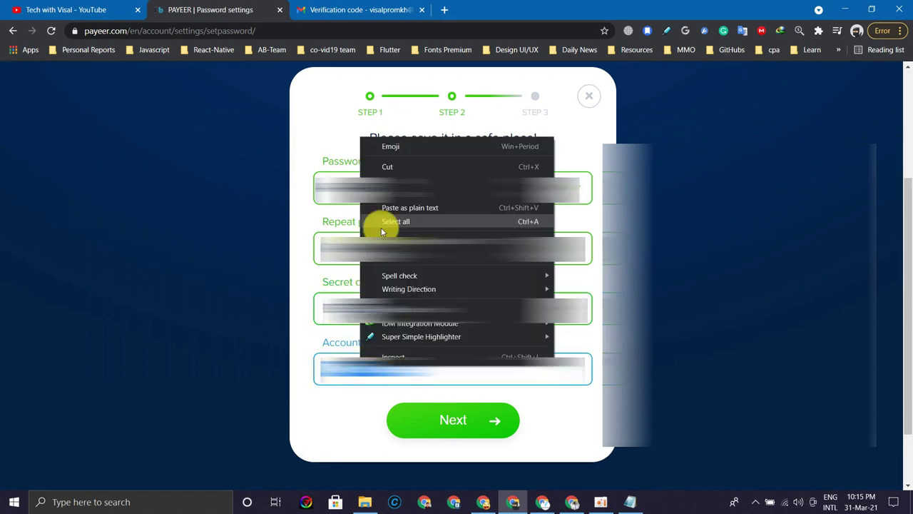
{"action": "left_click", "coordinate": [418, 176]}
{"action": "key", "text": "alt+Tab"}
{"action": "type", "text": "[unreadable]"}
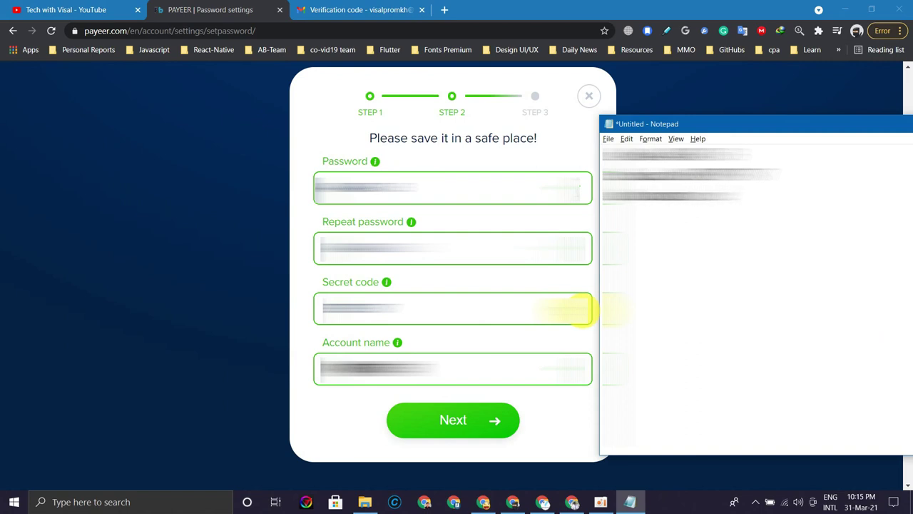
{"action": "key", "text": "ctrl+v"}
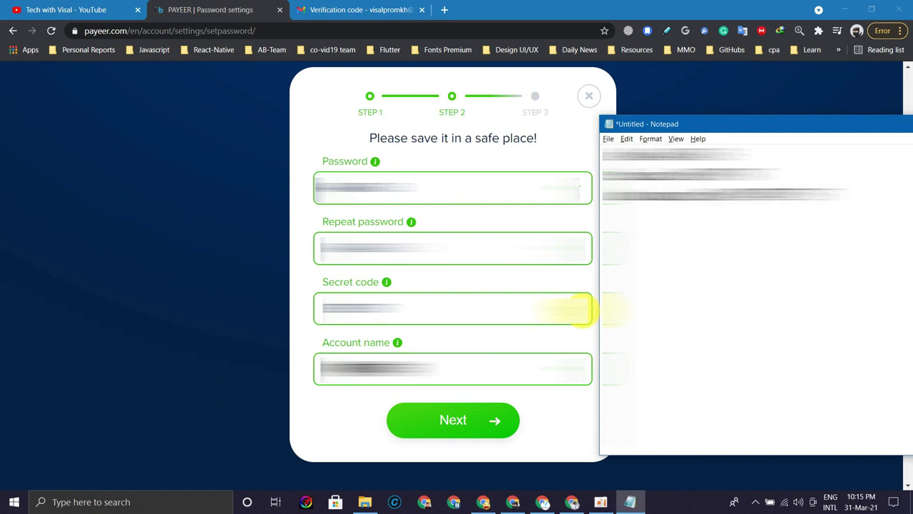
{"action": "left_click", "coordinate": [207, 185]}
{"action": "left_click", "coordinate": [445, 420]}
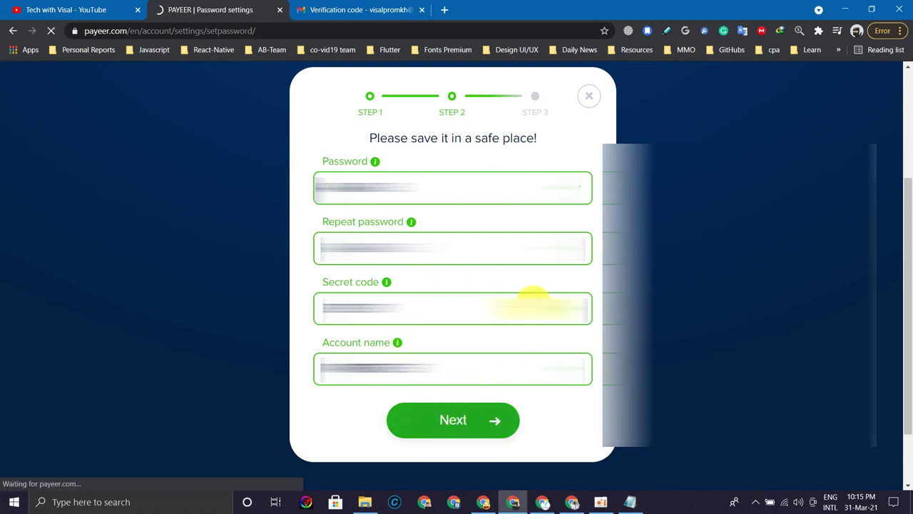
- Enter the first and last name, keep Cambodia as country, and finish with Done
{"action": "scroll", "coordinate": [407, 230], "scroll_direction": "down", "scroll_amount": 3}
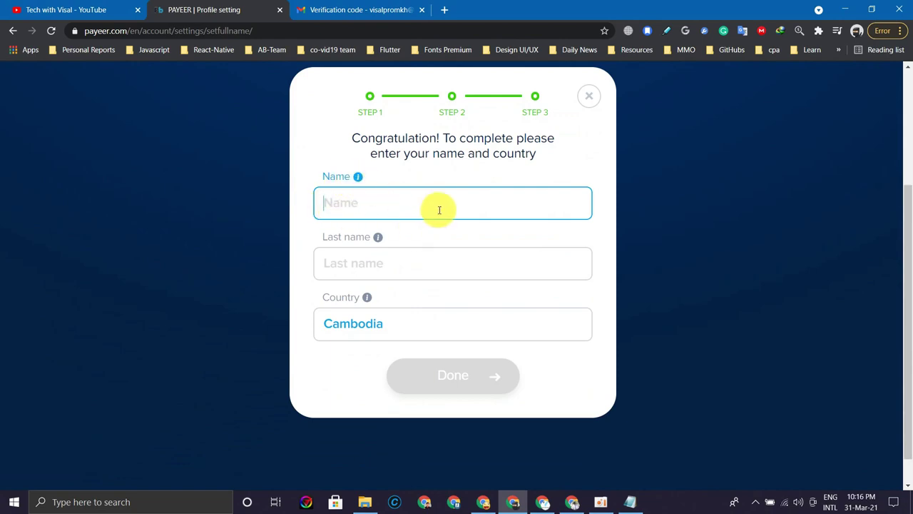
{"action": "type", "text": "PROM"}
{"action": "key", "text": "BackSpace"}
{"action": "key", "text": "BackSpace"}
{"action": "key", "text": "BackSpace"}
{"action": "key", "text": "Tab"}
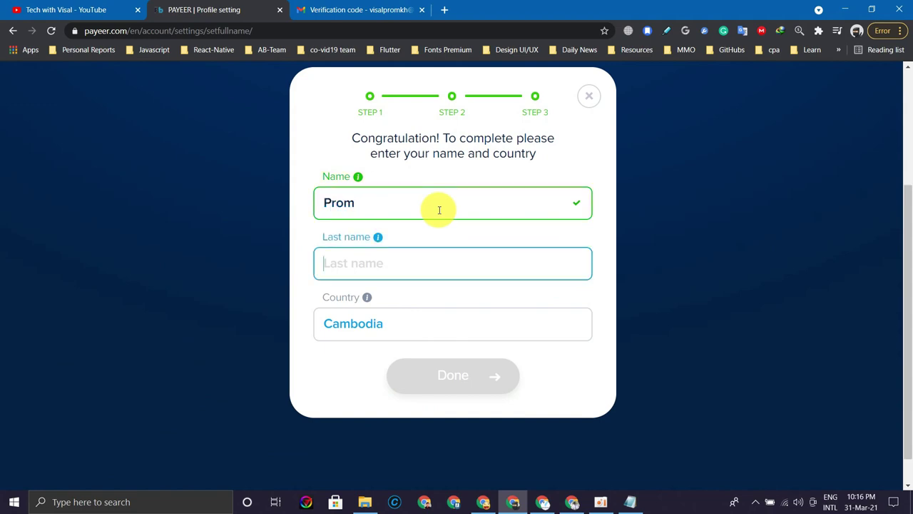
{"action": "type", "text": "Visal"}
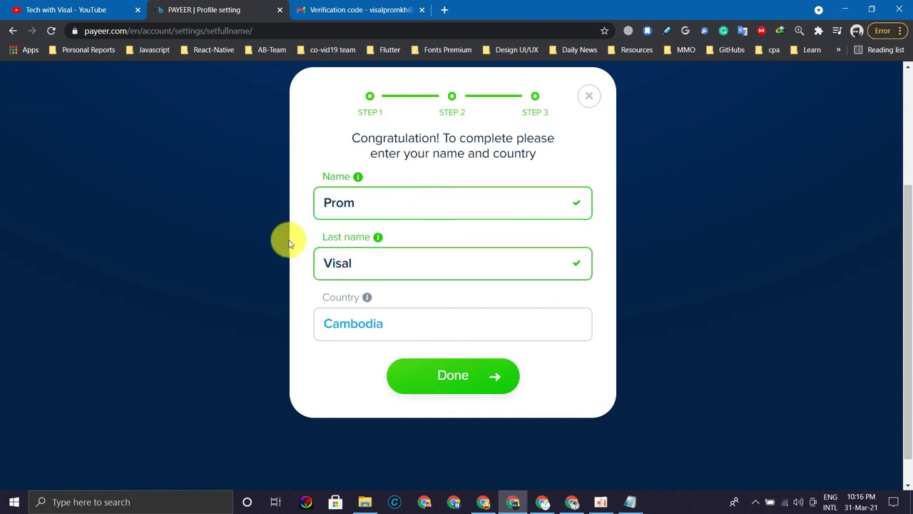
{"action": "left_click", "coordinate": [464, 383]}
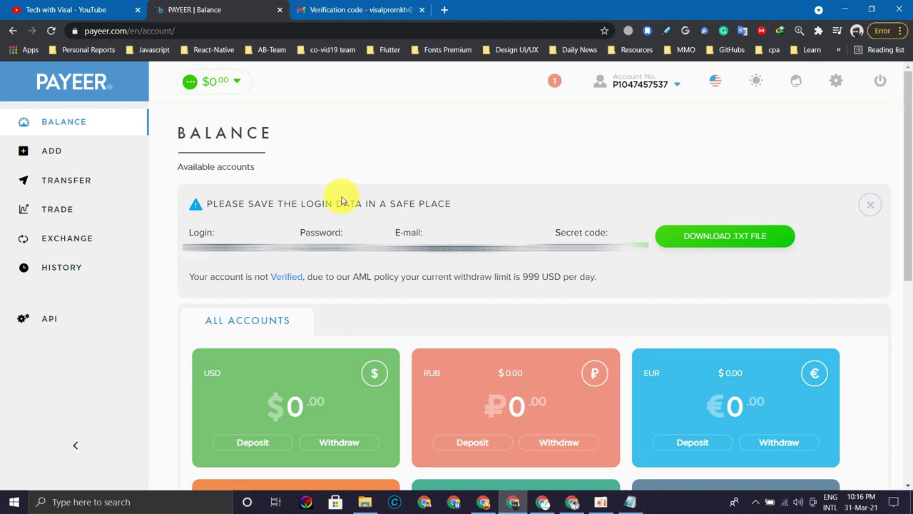
- Check the account number dropdown, then open Profile from the settings gear
{"action": "left_click", "coordinate": [674, 87]}
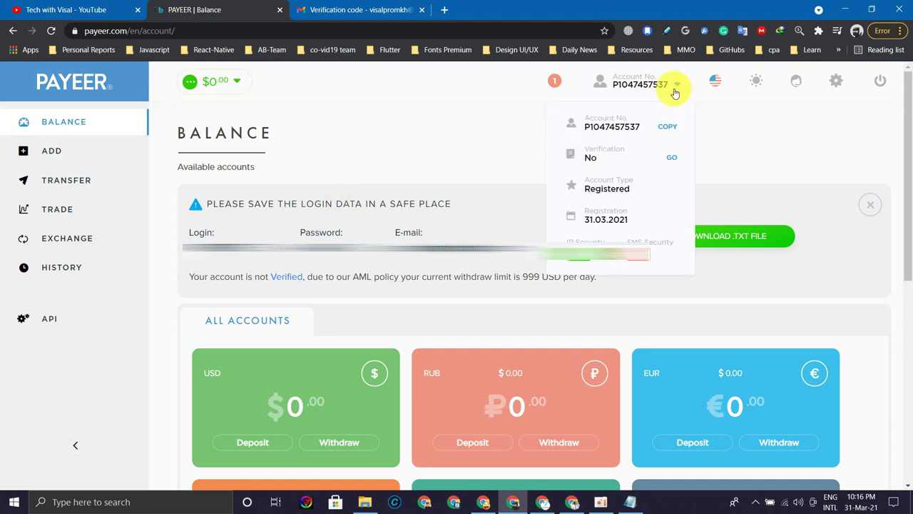
{"action": "left_click", "coordinate": [668, 88]}
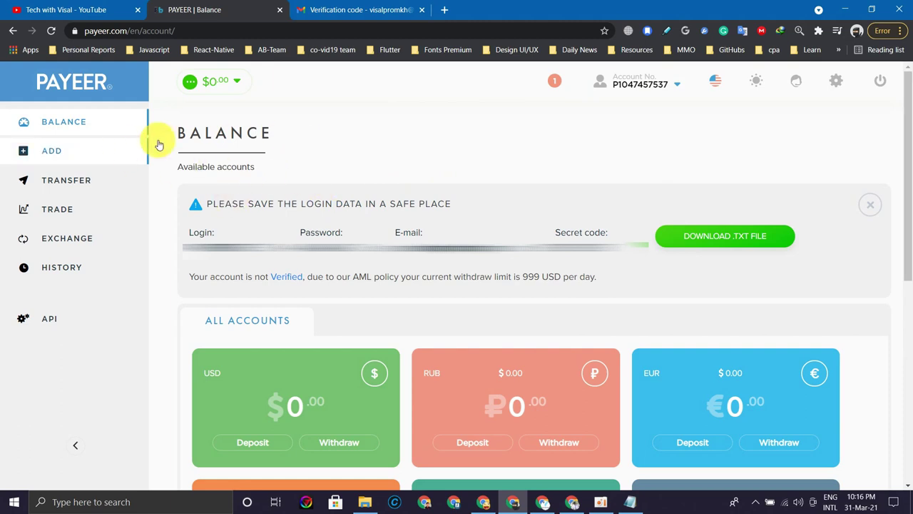
{"action": "left_click", "coordinate": [841, 82]}
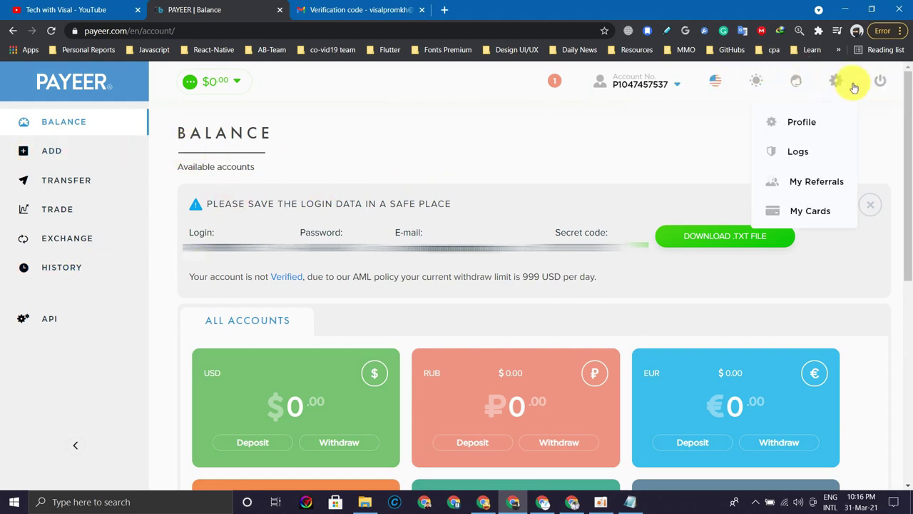
{"action": "left_click", "coordinate": [805, 124]}
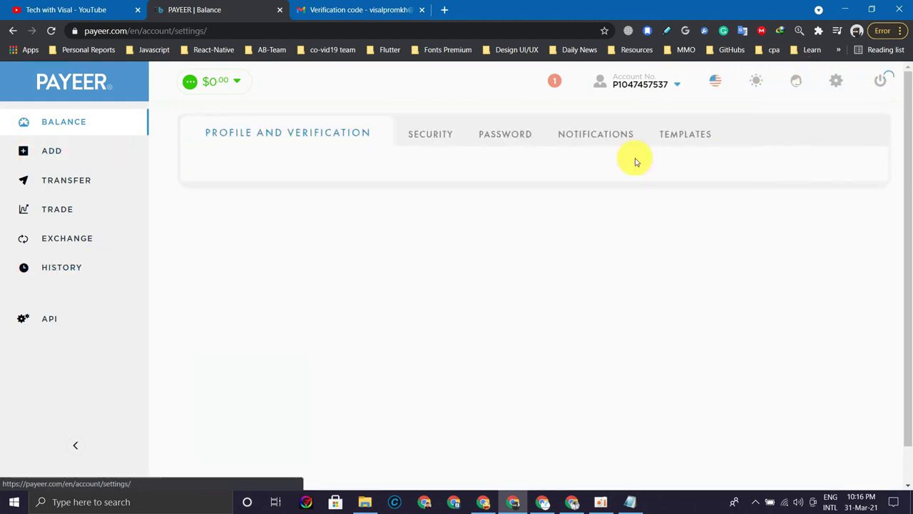
- Review Personal Information: full name, country, e-mail and balance currency
{"action": "scroll", "coordinate": [260, 220], "scroll_direction": "down", "scroll_amount": 2}
{"action": "left_click_drag", "start_coordinate": [273, 273], "coordinate": [170, 278]}
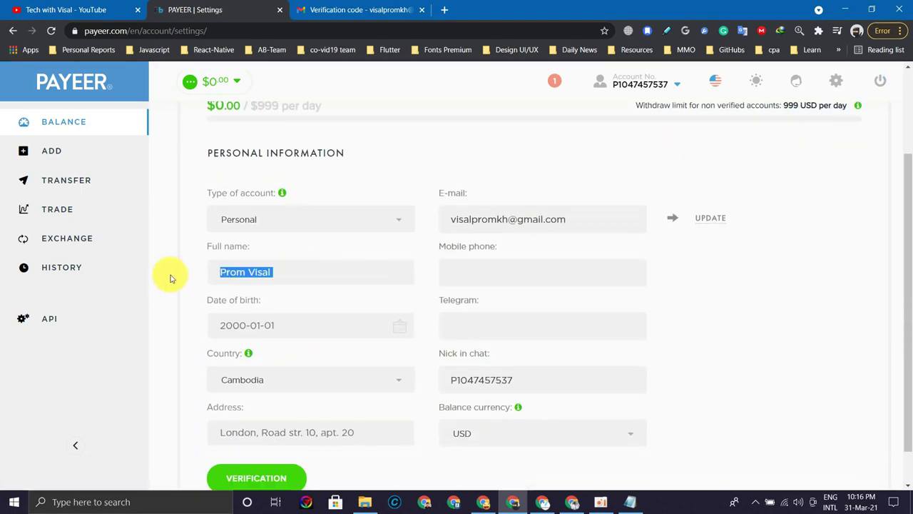
{"action": "left_click", "coordinate": [306, 273]}
{"action": "scroll", "coordinate": [300, 270], "scroll_direction": "down", "scroll_amount": 1}
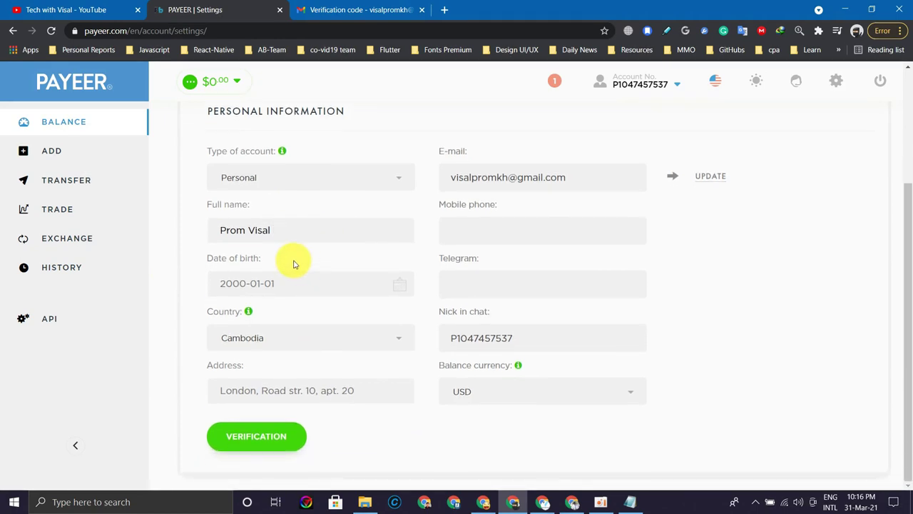
{"action": "scroll", "coordinate": [292, 260], "scroll_direction": "up", "scroll_amount": 2}
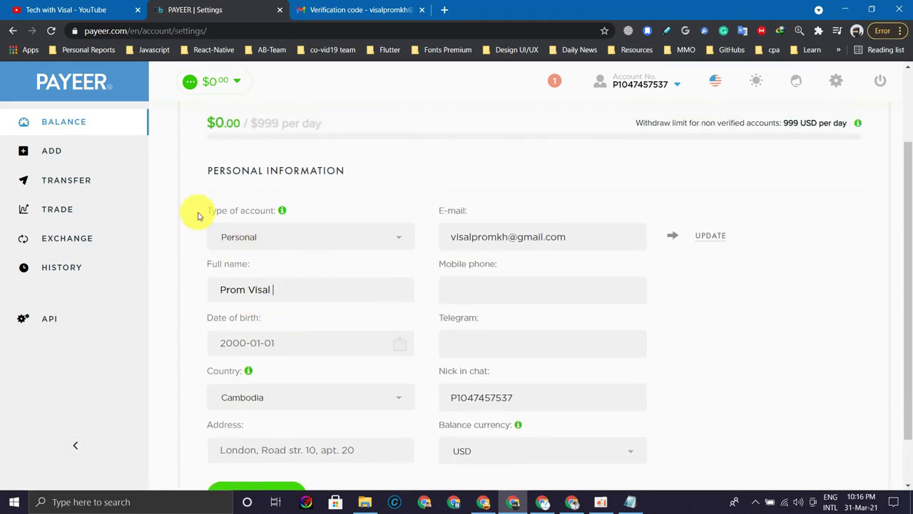
{"action": "scroll", "coordinate": [186, 214], "scroll_direction": "up", "scroll_amount": 2}
{"action": "scroll", "coordinate": [190, 180], "scroll_direction": "down", "scroll_amount": 2}
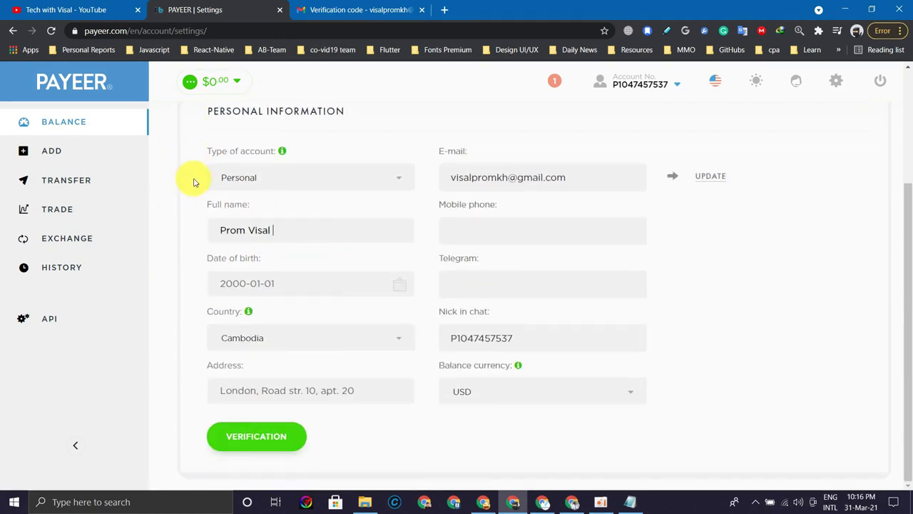
{"action": "scroll", "coordinate": [129, 181], "scroll_direction": "up", "scroll_amount": 2}
{"action": "scroll", "coordinate": [240, 204], "scroll_direction": "down", "scroll_amount": 3}
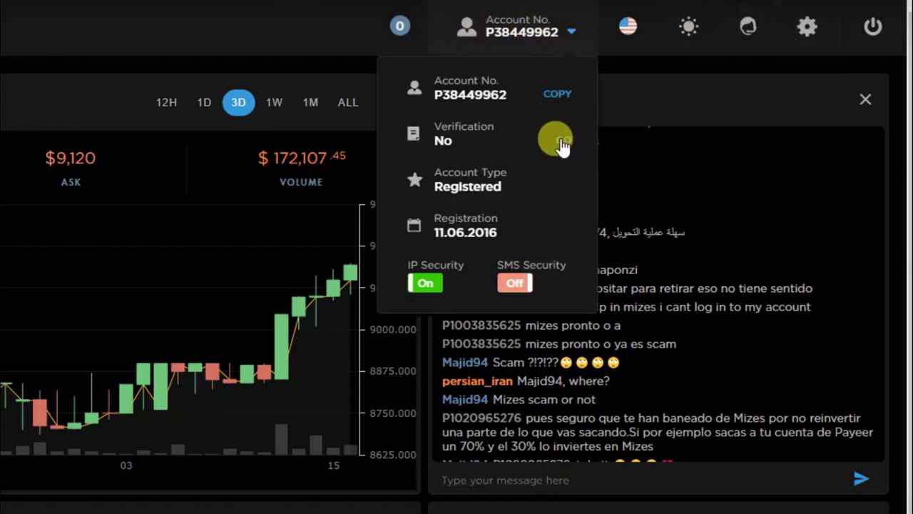
- Open the KYC verification page via the Verification Go link
{"action": "left_click", "coordinate": [561, 143]}
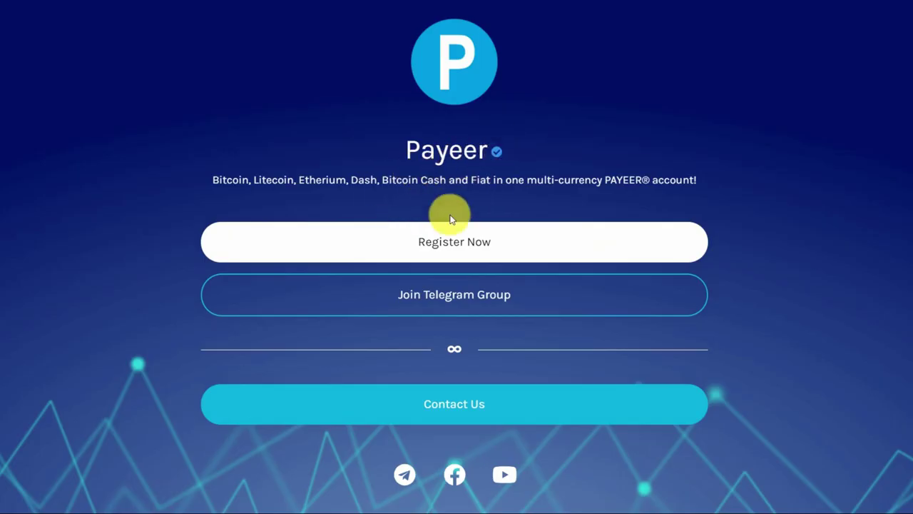
- Join the Create eWallets group in Telegram Desktop and look over its group info
{"action": "left_click", "coordinate": [445, 300]}
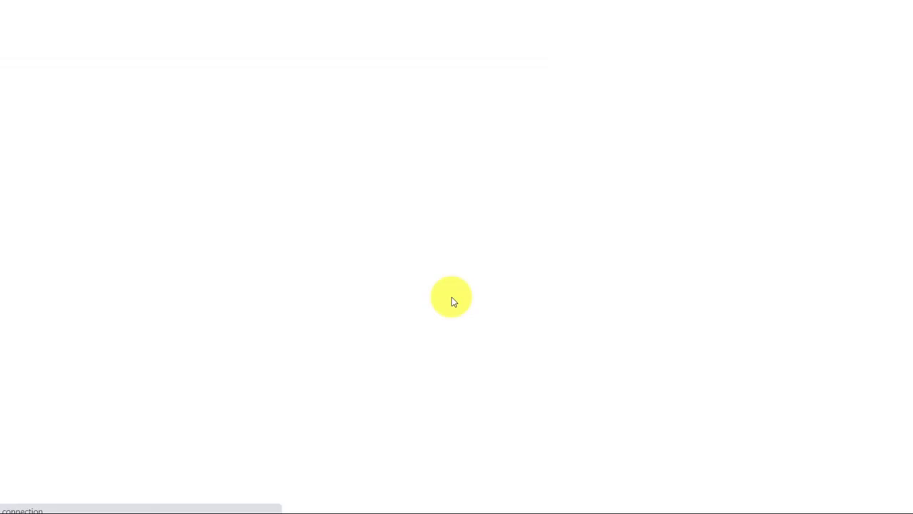
{"action": "left_click", "coordinate": [485, 101]}
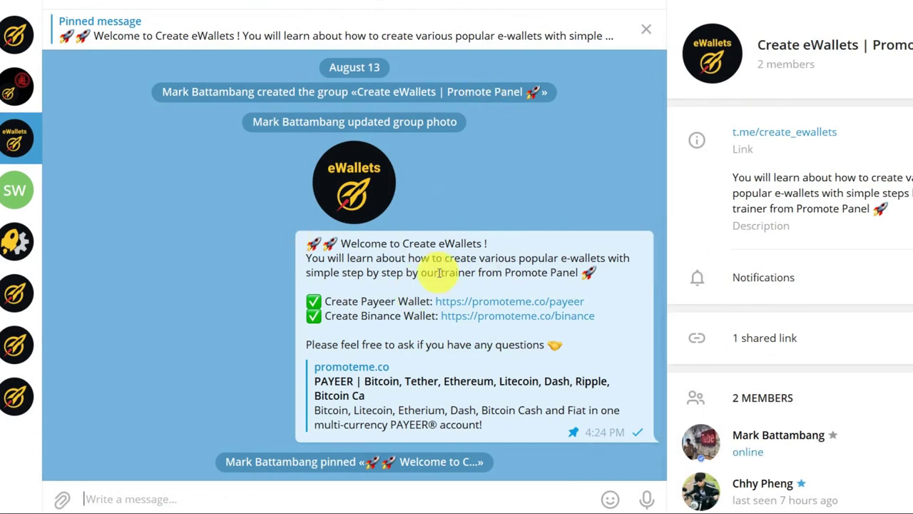
{"action": "left_click", "coordinate": [391, 262]}
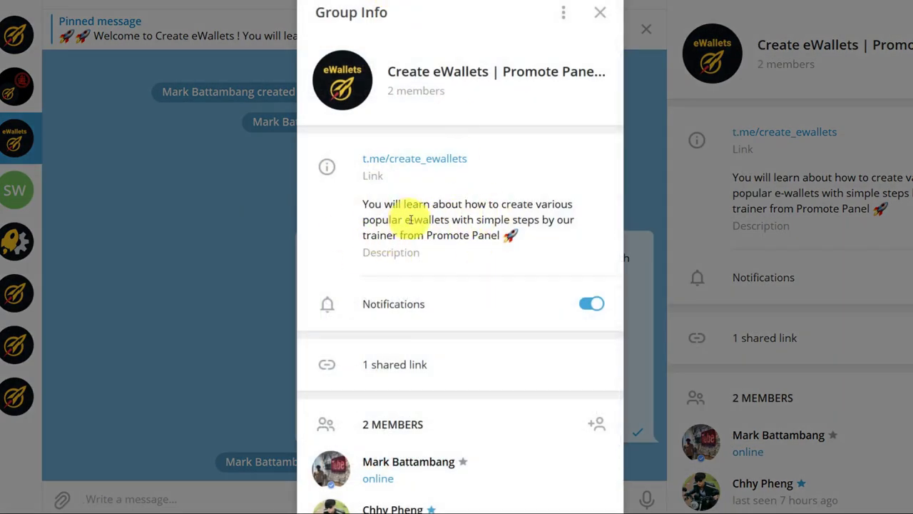
{"action": "left_click", "coordinate": [256, 222]}
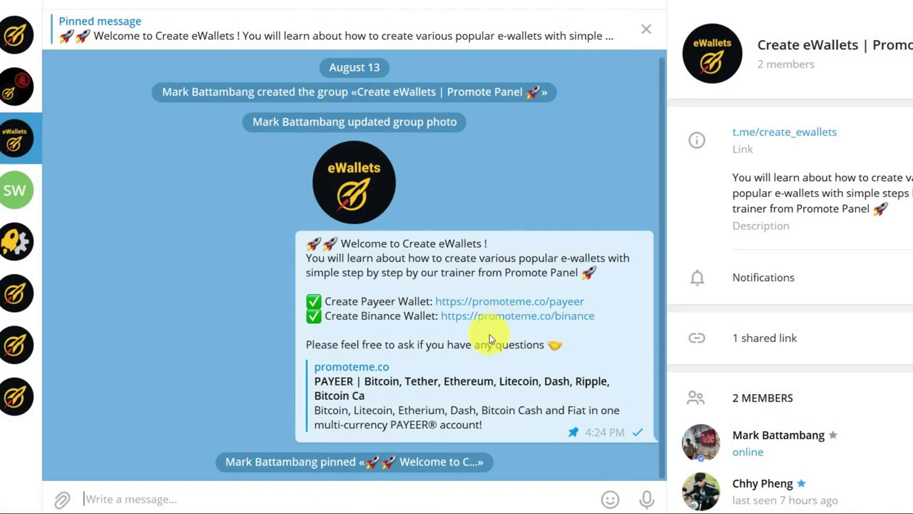